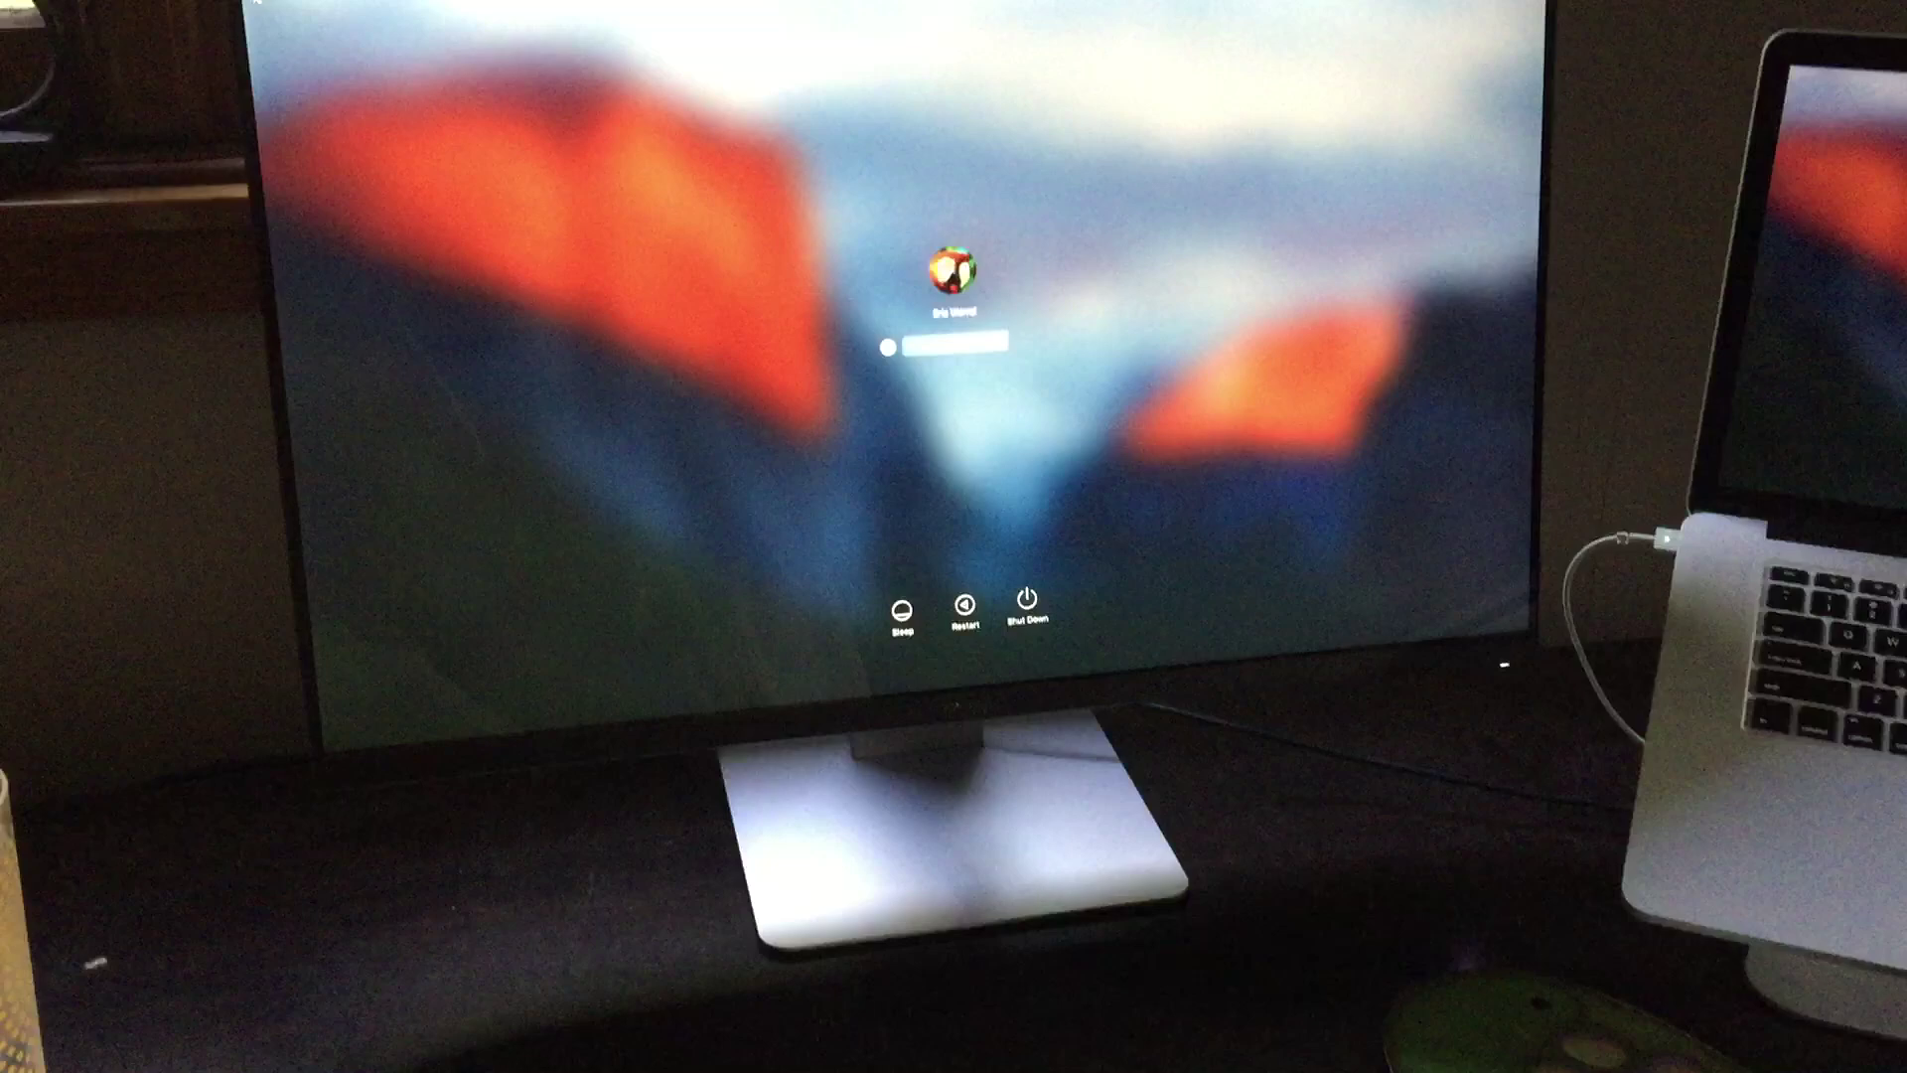
Step: Get past the login screen to the desktop showing files and a multi-tab browser window
{"action": "key", "text": "F12"}
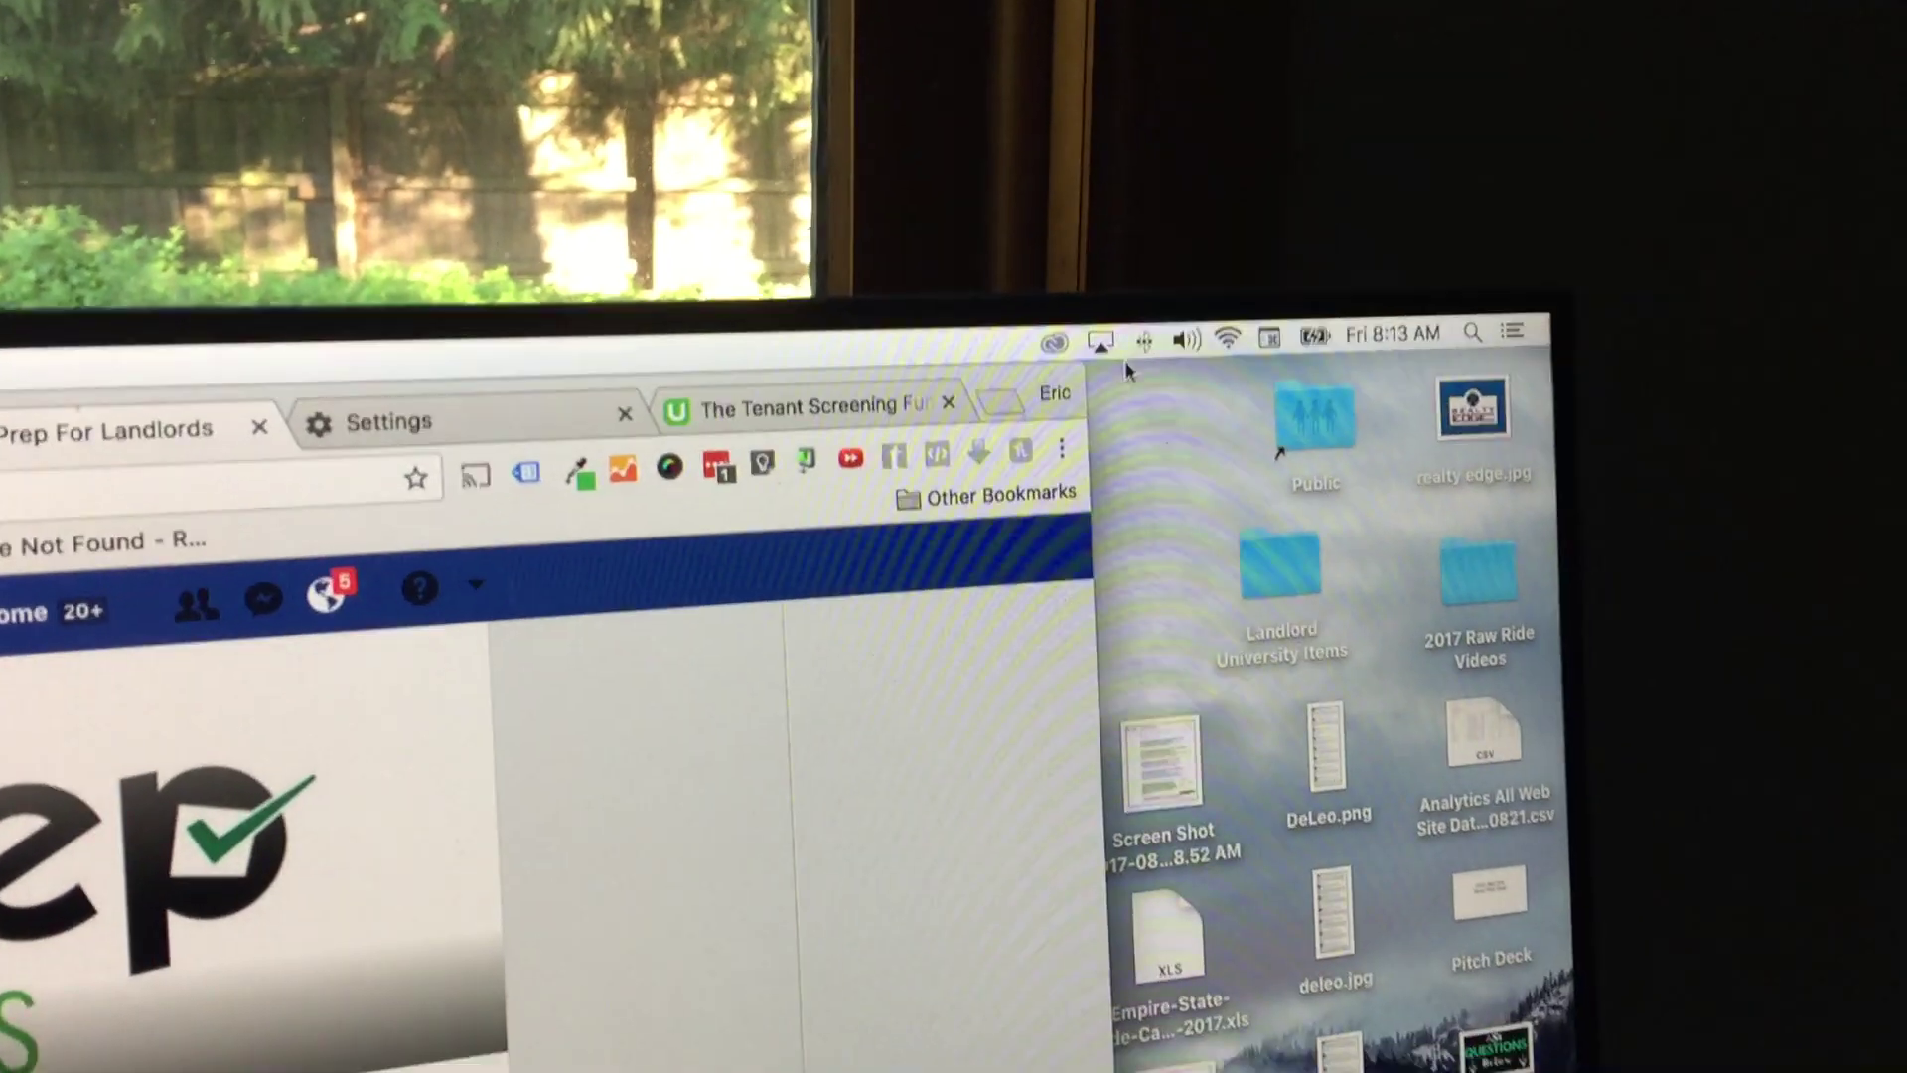
Step: Open the menu-bar Bluetooth list to confirm the wireless mouse is connected with 44% battery
{"action": "left_click", "coordinate": [1141, 324]}
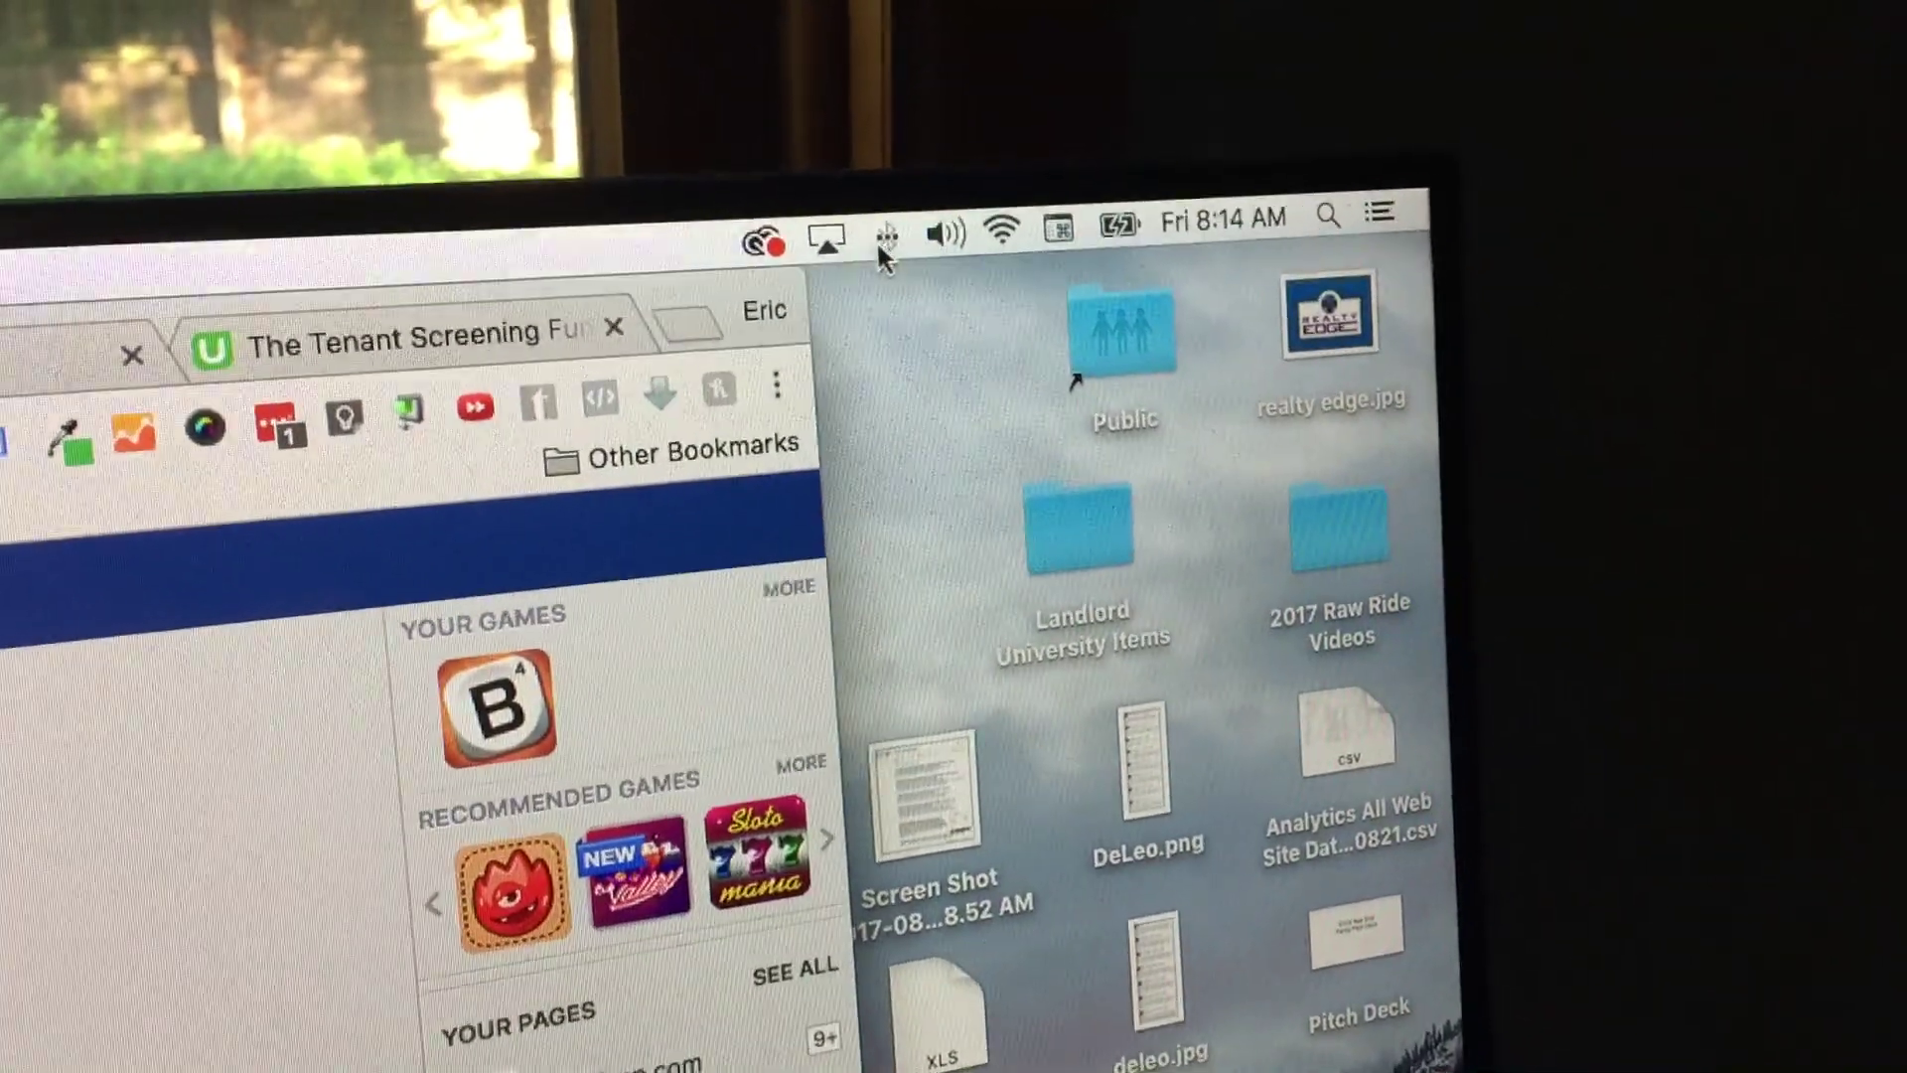
{"action": "left_click", "coordinate": [873, 188]}
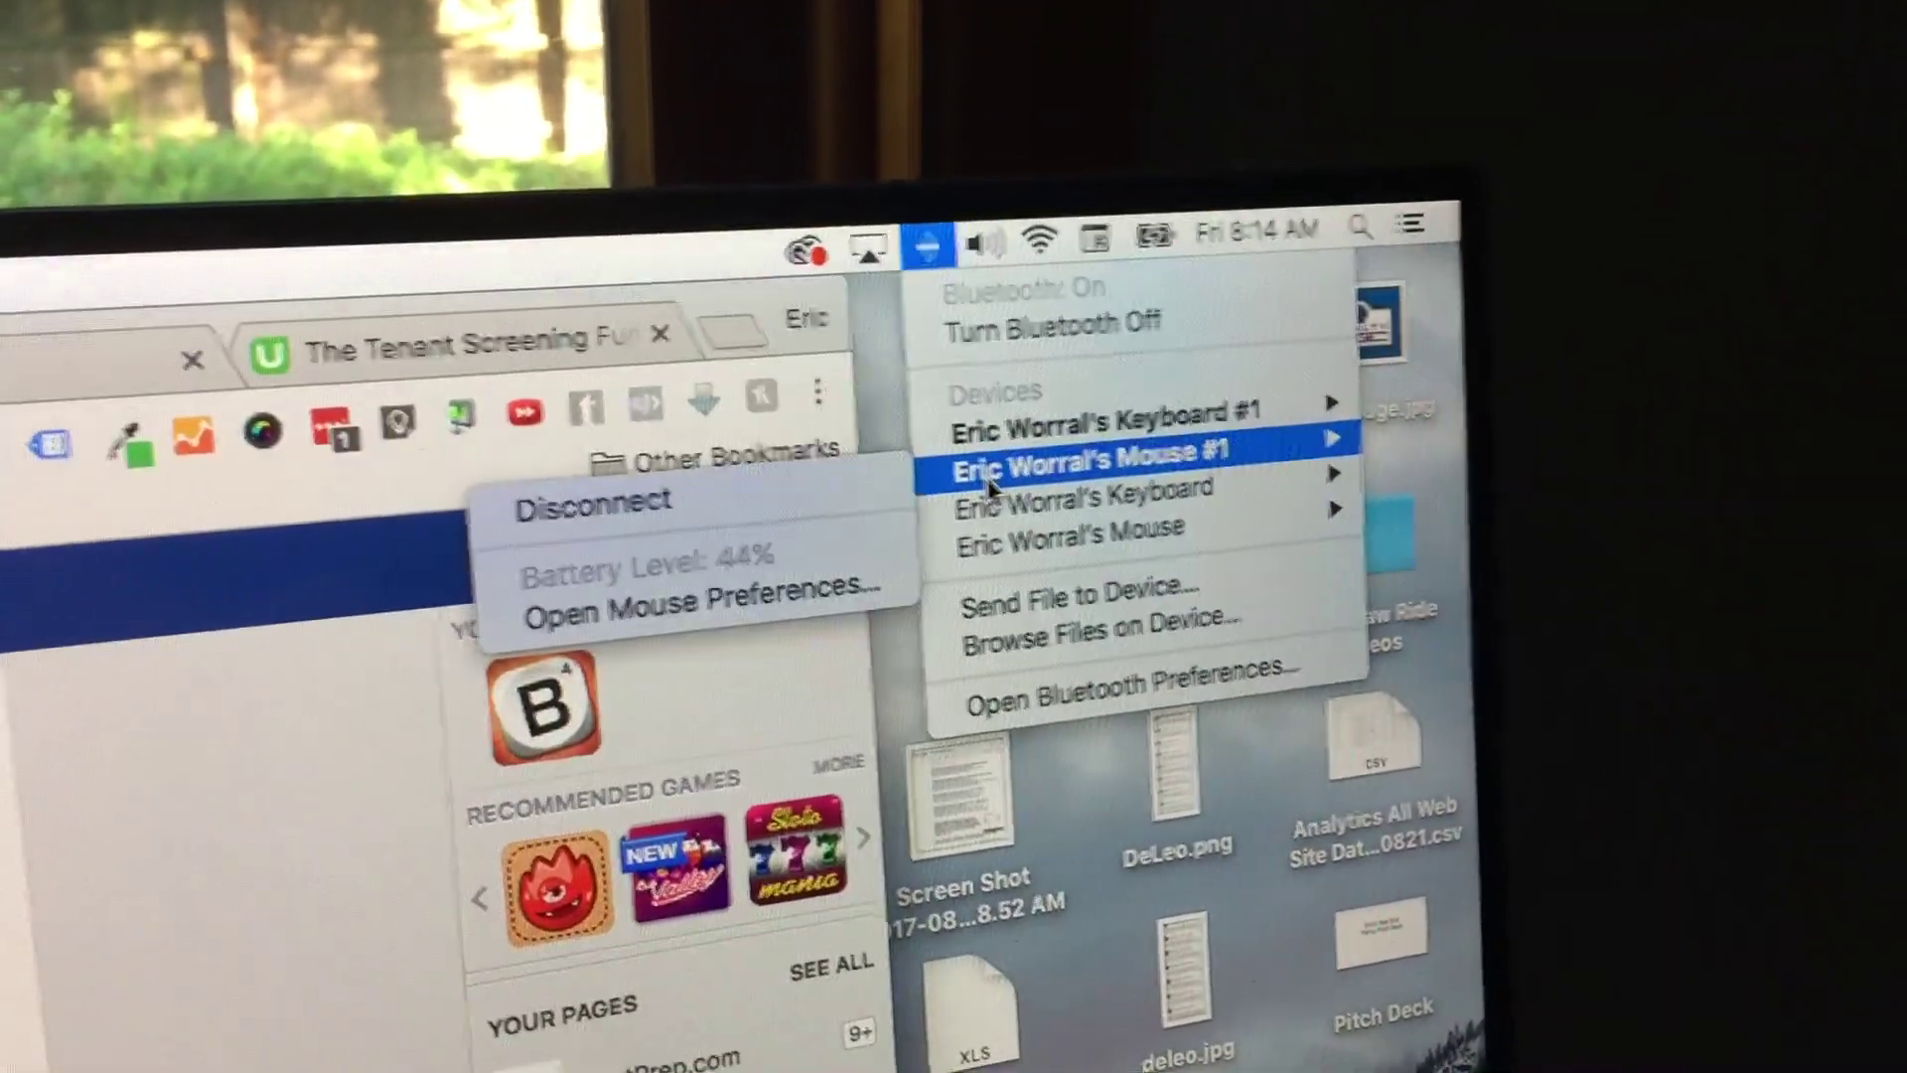